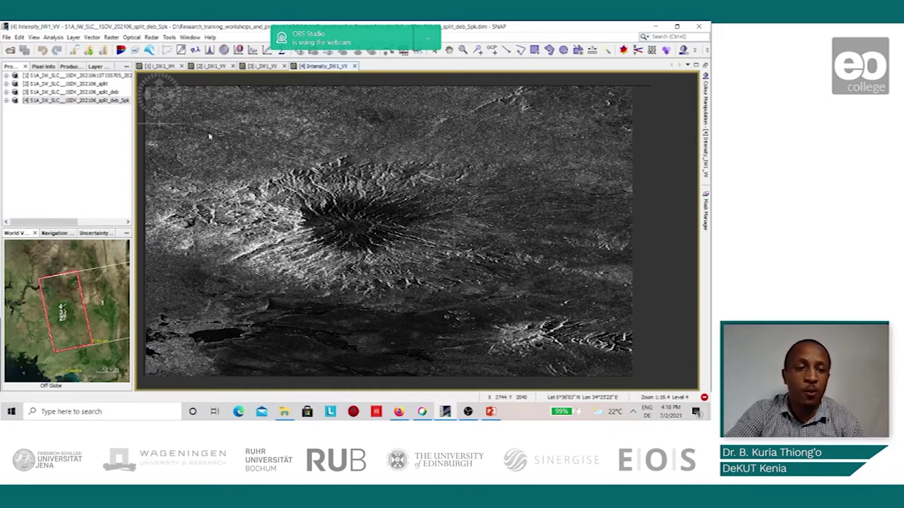
Step: Radiometrically calibrate the speckle-filtered product S1A_IW_SLC__1SDV_202106_split_deb_Spk in VV with a sigma0 output band
{"action": "left_click", "coordinate": [152, 37]}
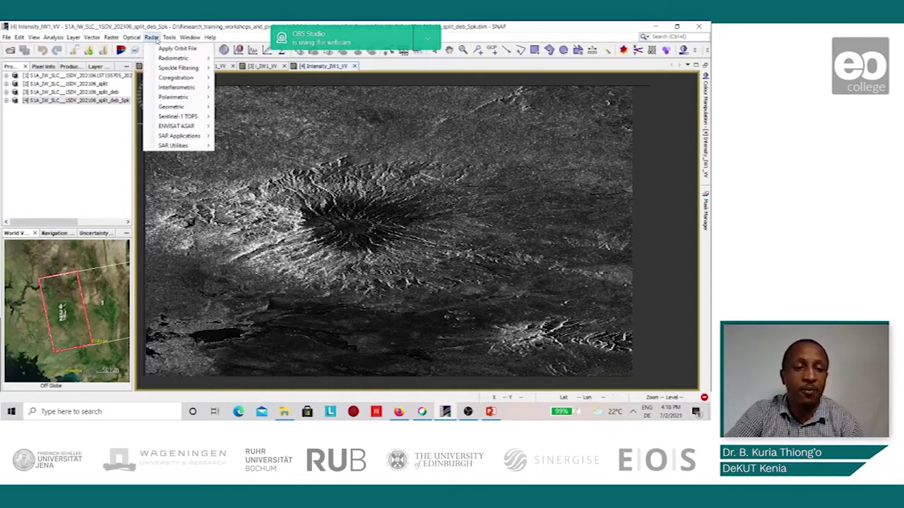
{"action": "mouse_move", "coordinate": [164, 59]}
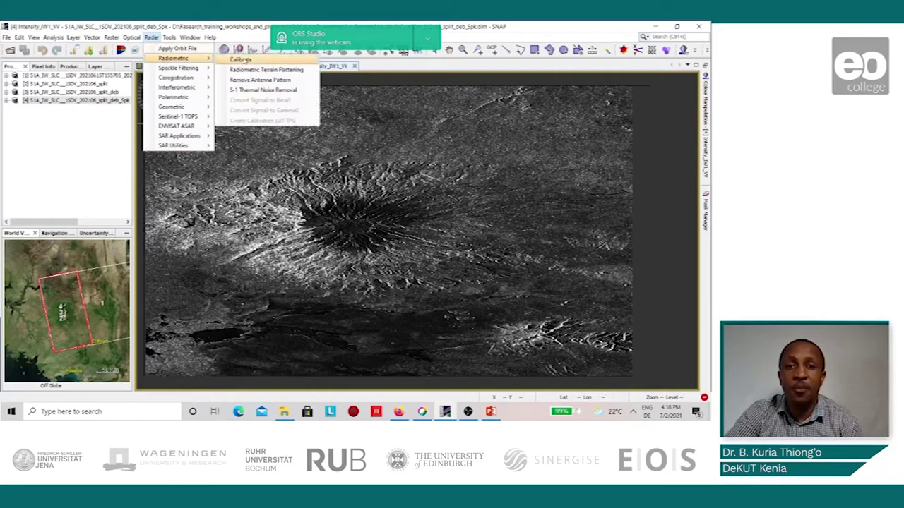
{"action": "left_click", "coordinate": [241, 60]}
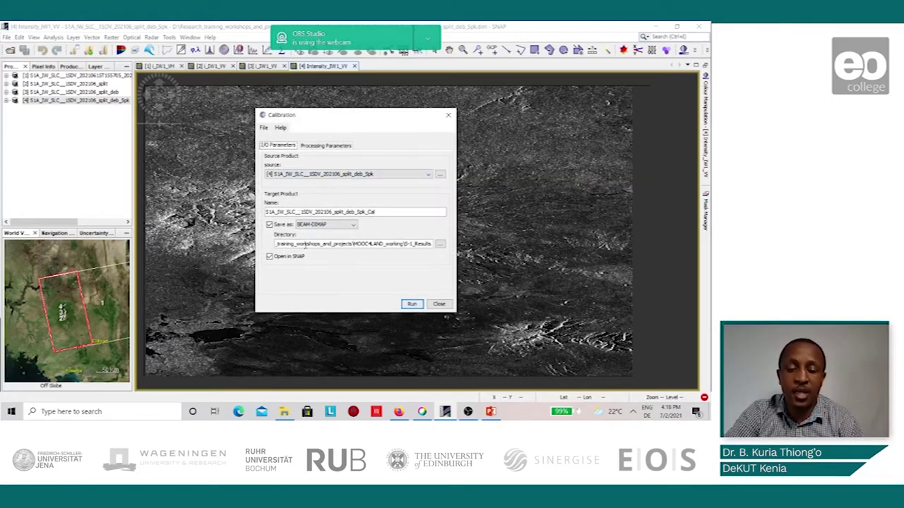
{"action": "left_click", "coordinate": [330, 147]}
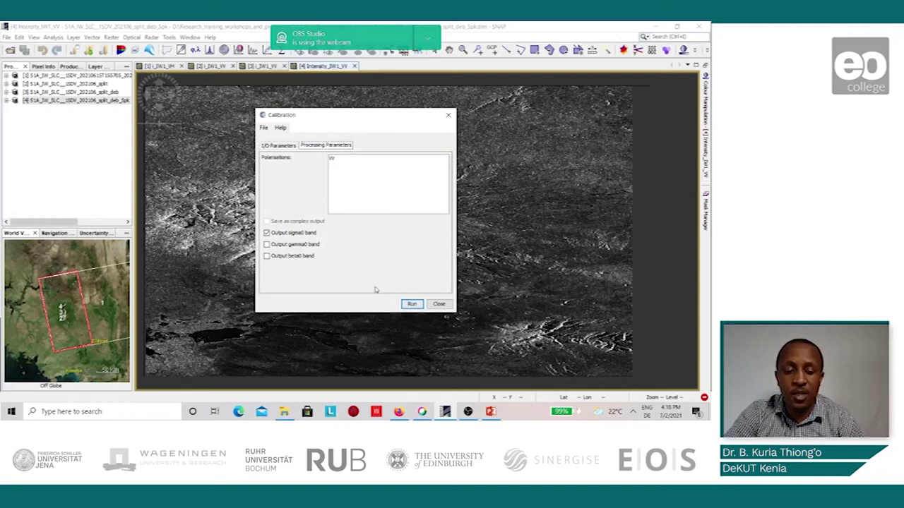
{"action": "left_click", "coordinate": [412, 305]}
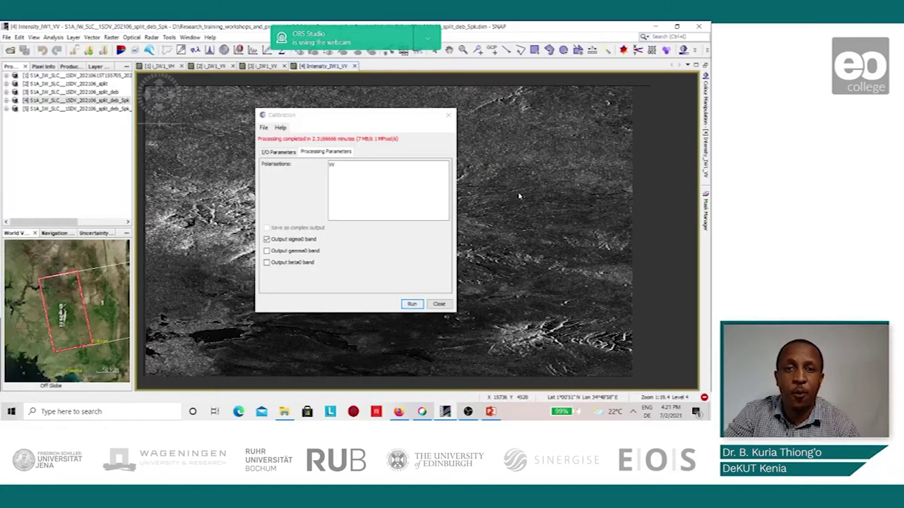
{"action": "left_click", "coordinate": [443, 305]}
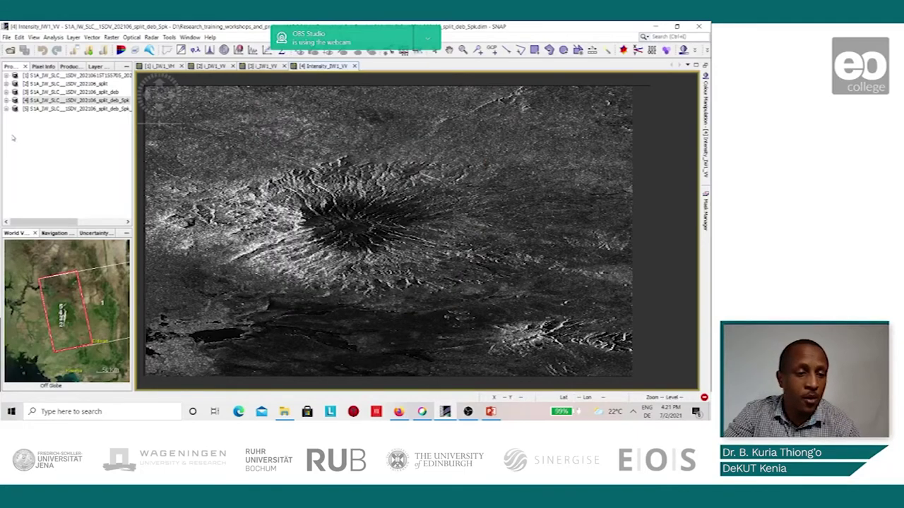
Step: Display the Sigma0_IW1_VV band of the calibrated product
{"action": "left_click", "coordinate": [7, 100]}
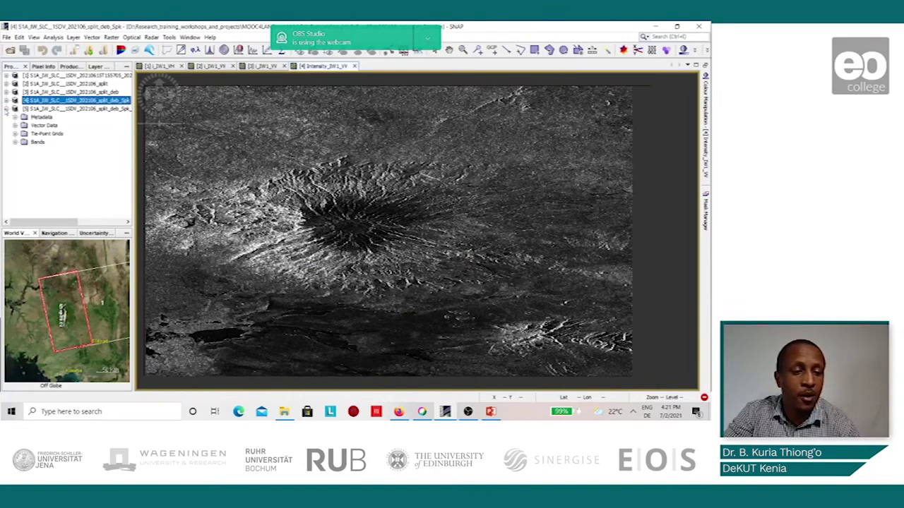
{"action": "left_click", "coordinate": [15, 142]}
{"action": "double_click", "coordinate": [58, 150]}
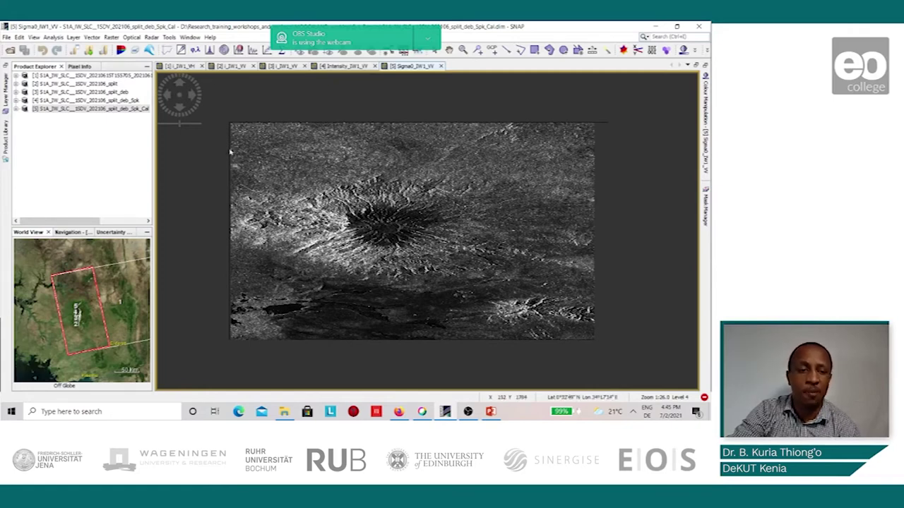
Step: Multilook the calibrated product's Sigma0_IW1_VV band with 3 range looks and GR square pixels
{"action": "left_click", "coordinate": [153, 37]}
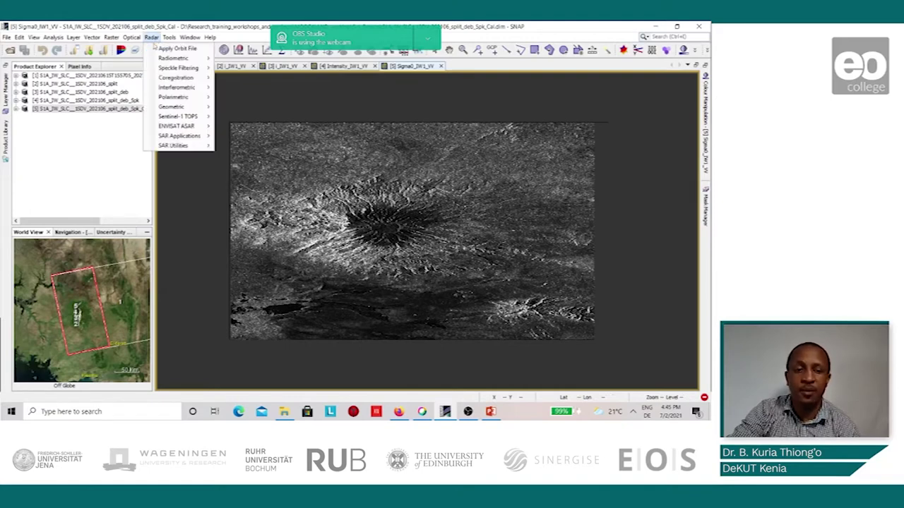
{"action": "mouse_move", "coordinate": [171, 147]}
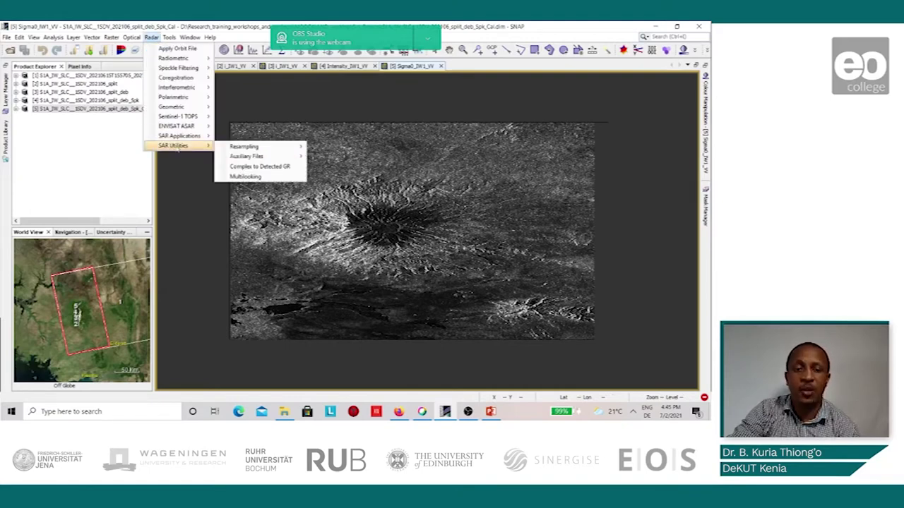
{"action": "left_click", "coordinate": [259, 177]}
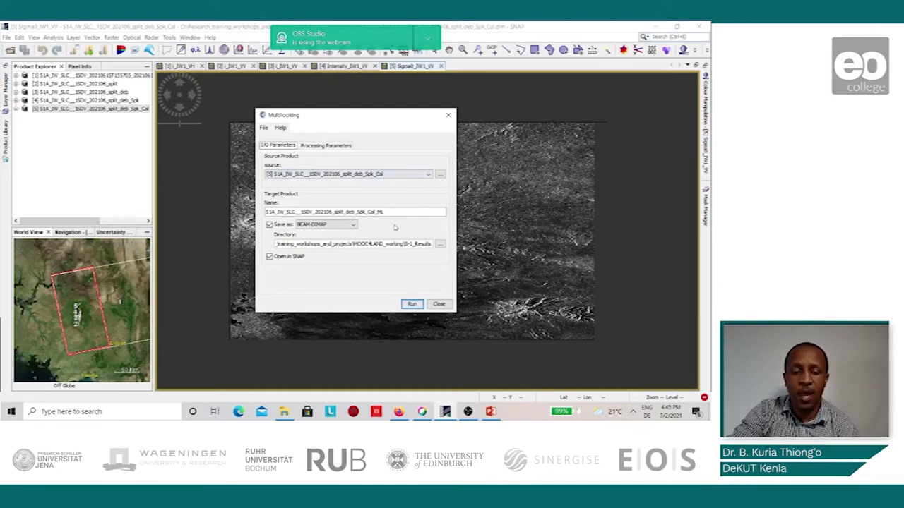
{"action": "left_click", "coordinate": [339, 145]}
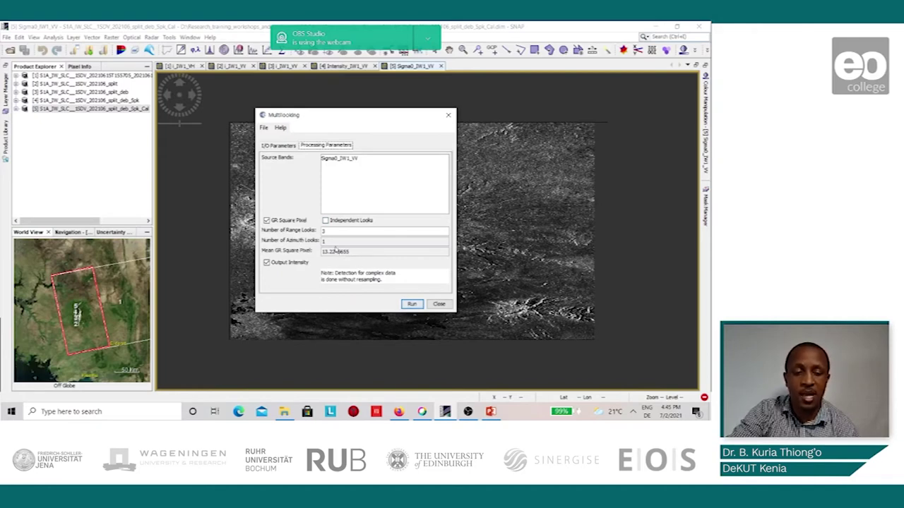
{"action": "left_click", "coordinate": [331, 231]}
{"action": "key", "text": "BackSpace"}
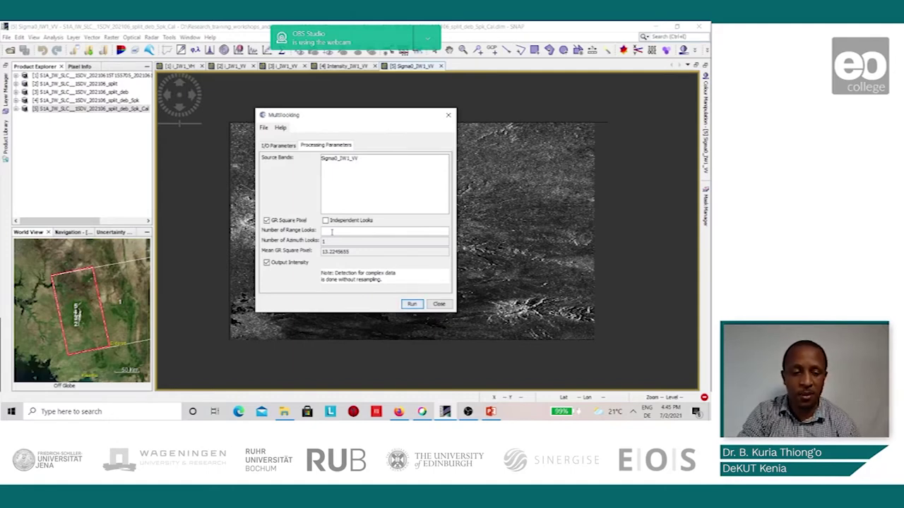
{"action": "type", "text": "4"}
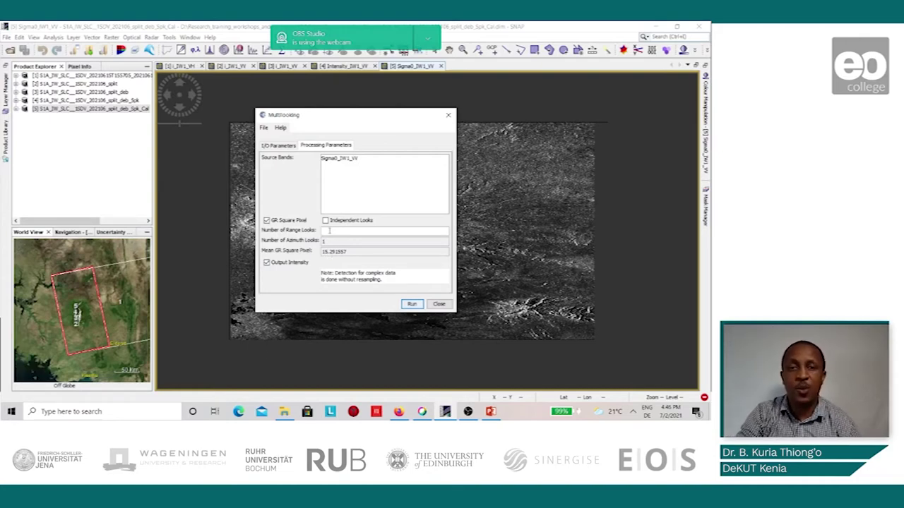
{"action": "type", "text": "3"}
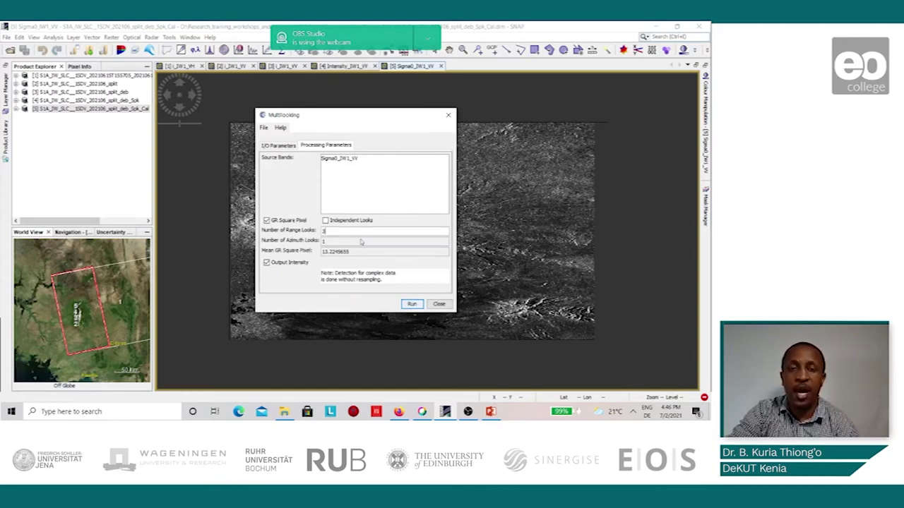
{"action": "left_click", "coordinate": [412, 305]}
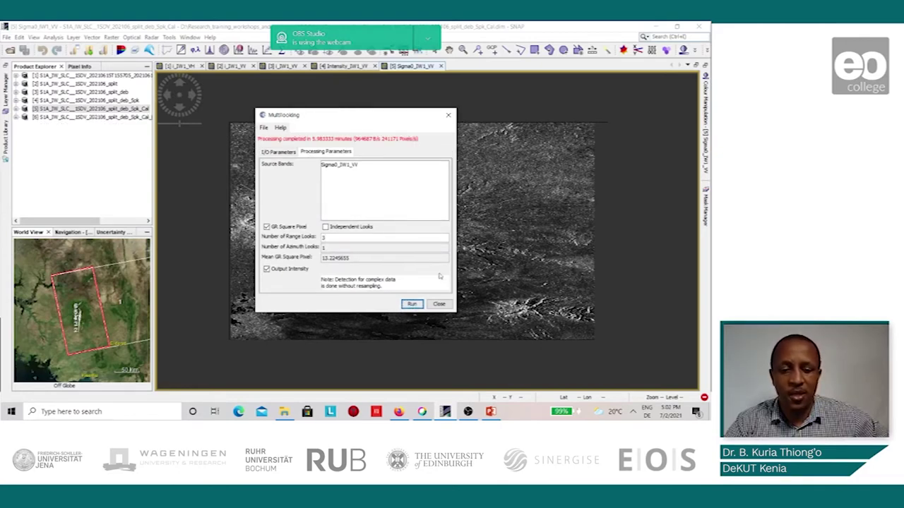
{"action": "left_click", "coordinate": [439, 305]}
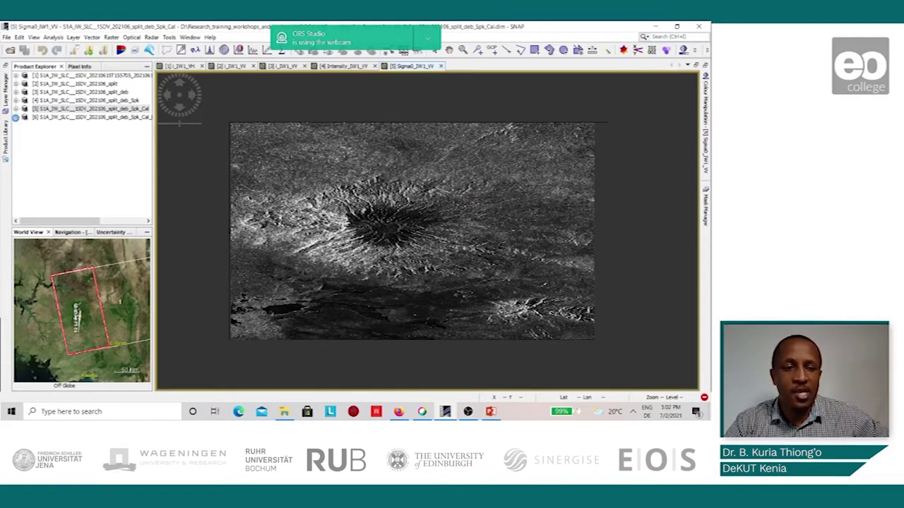
Step: Display the Sigma0_IW1_VV band of the multilooked product and compare it with the calibrated image
{"action": "left_click", "coordinate": [19, 108]}
{"action": "left_click", "coordinate": [25, 150]}
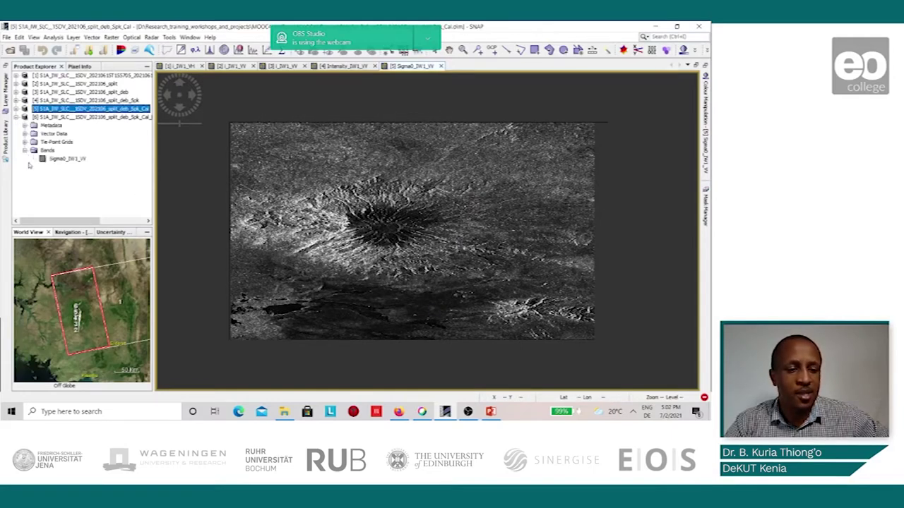
{"action": "double_click", "coordinate": [65, 159]}
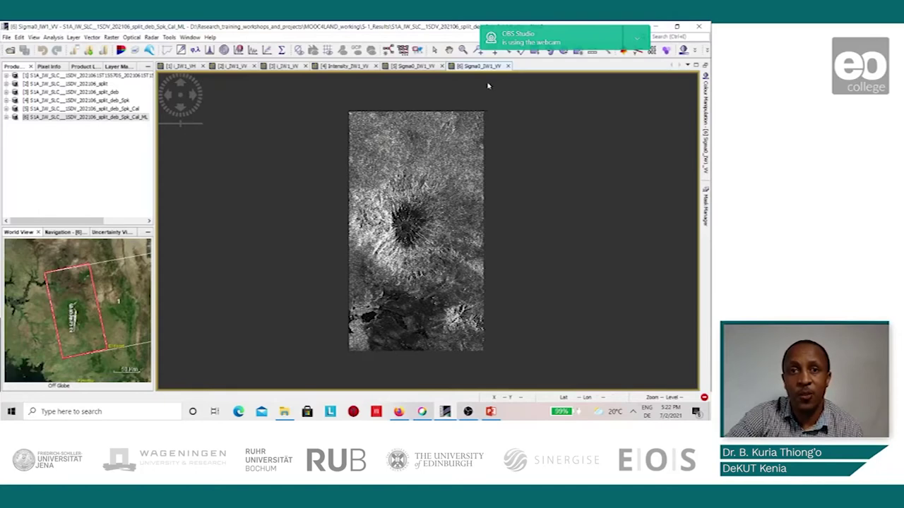
{"action": "left_click", "coordinate": [423, 68]}
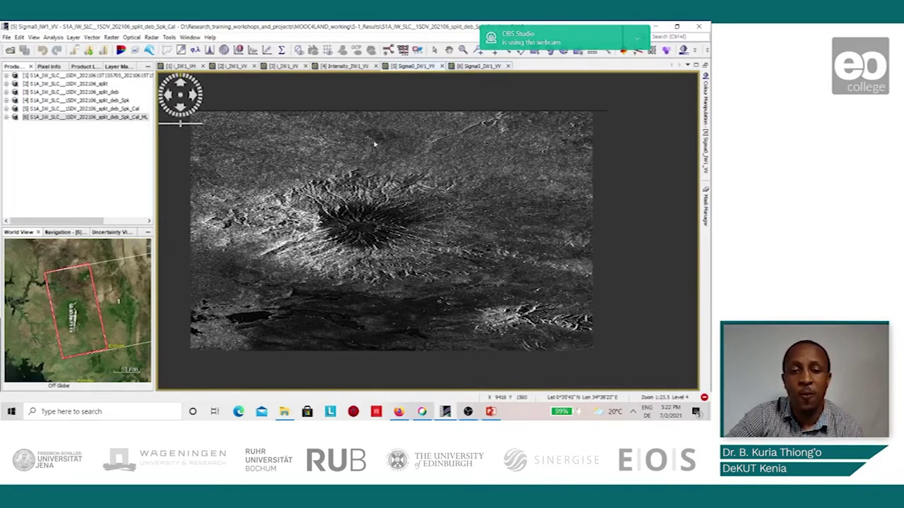
{"action": "left_click", "coordinate": [469, 66]}
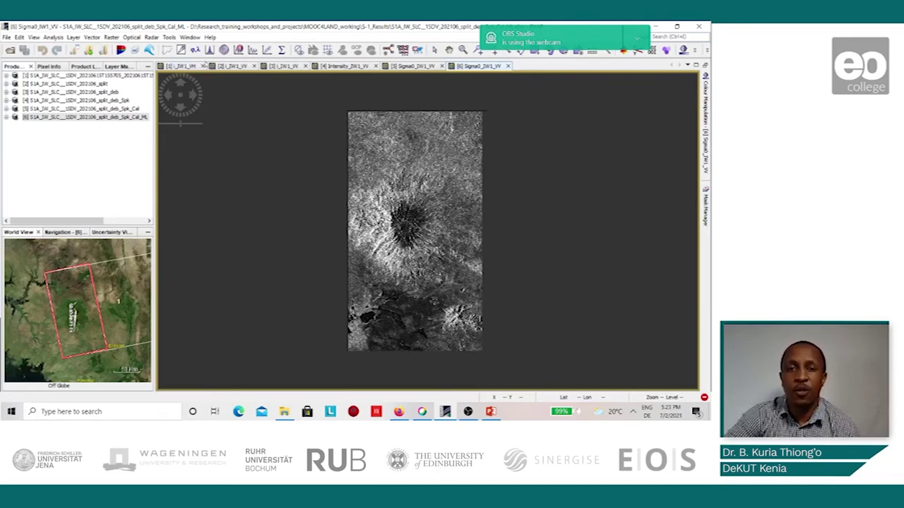
Step: Start SAR-Simulation Terrain Correction on the multilooked product and review its SAR-simulation and cross-correlation parameters
{"action": "left_click", "coordinate": [151, 37]}
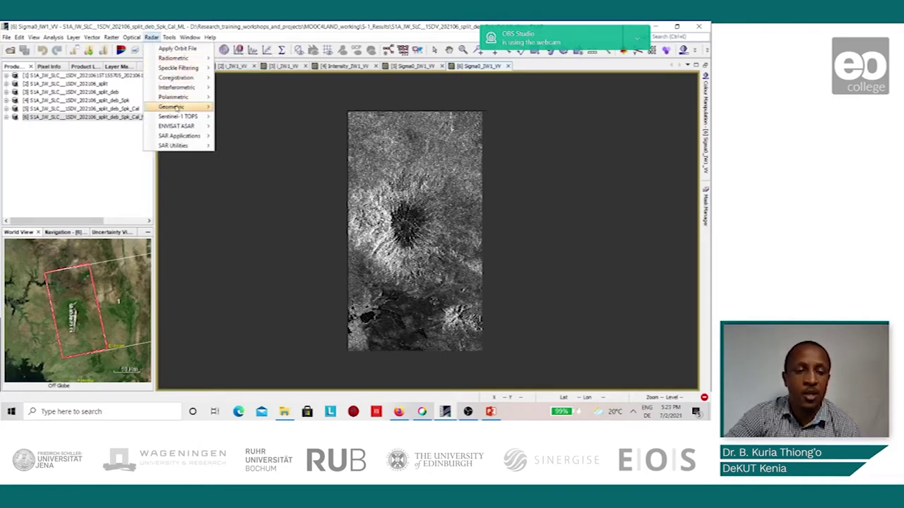
{"action": "mouse_move", "coordinate": [177, 106]}
{"action": "mouse_move", "coordinate": [233, 108]}
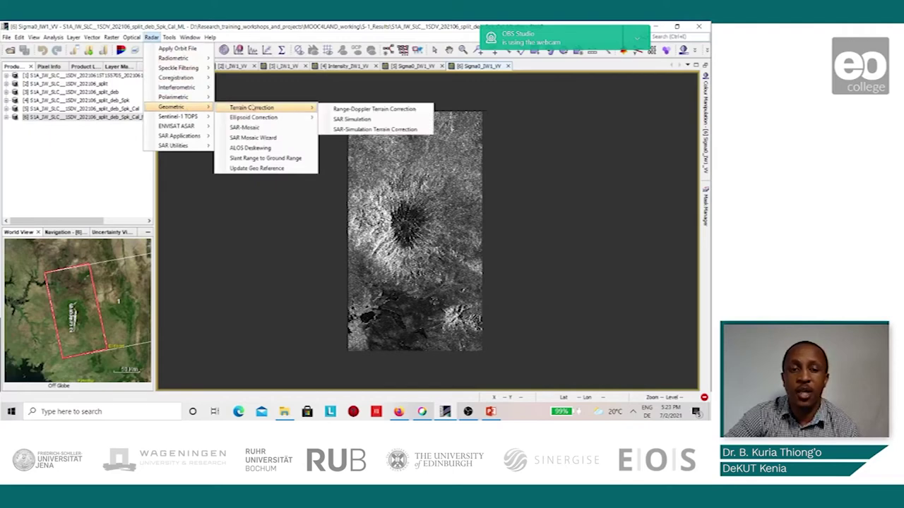
{"action": "left_click", "coordinate": [369, 130]}
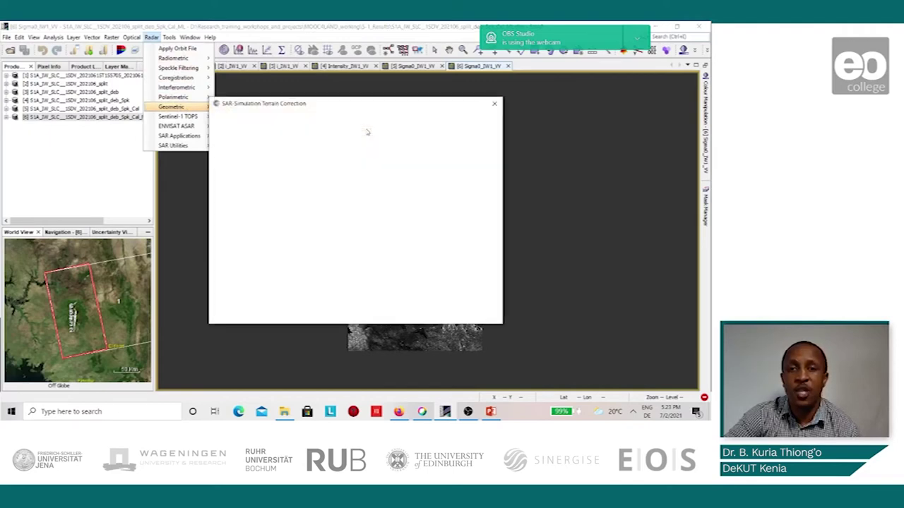
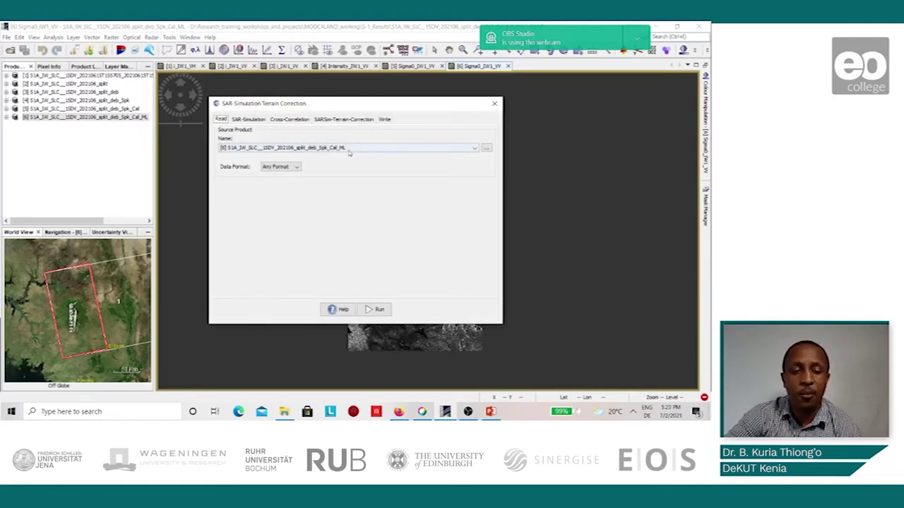
{"action": "left_click", "coordinate": [248, 119]}
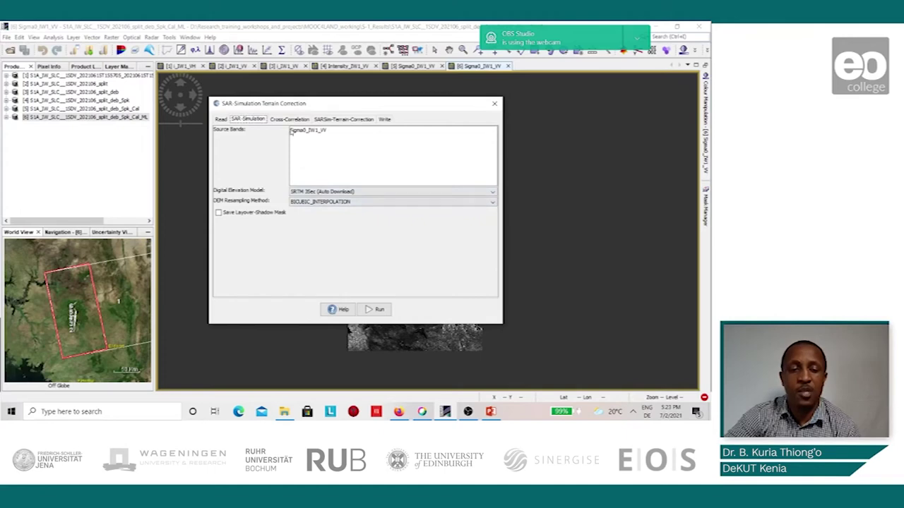
{"action": "left_click", "coordinate": [290, 119]}
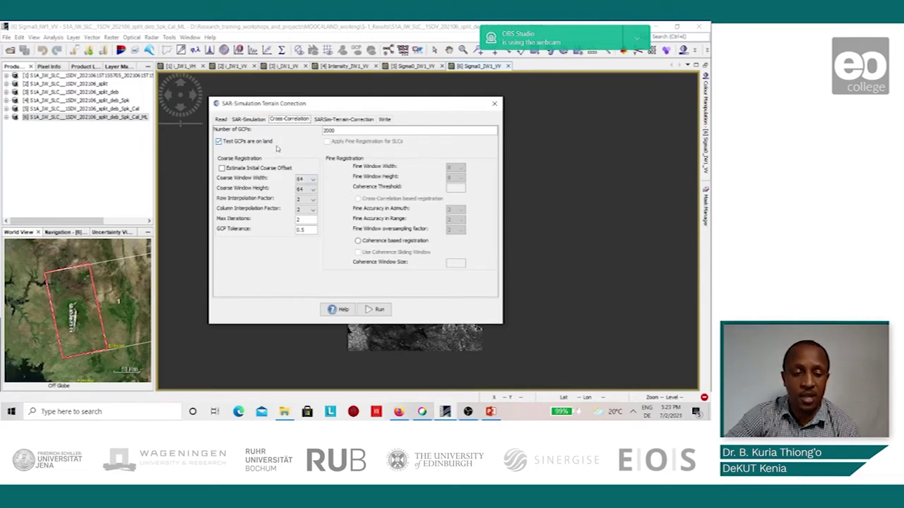
Step: Set the terrain correction pixel spacing to 10 m with the Geographic Lat/Lon (WGS 84) map projection
{"action": "left_click", "coordinate": [339, 120]}
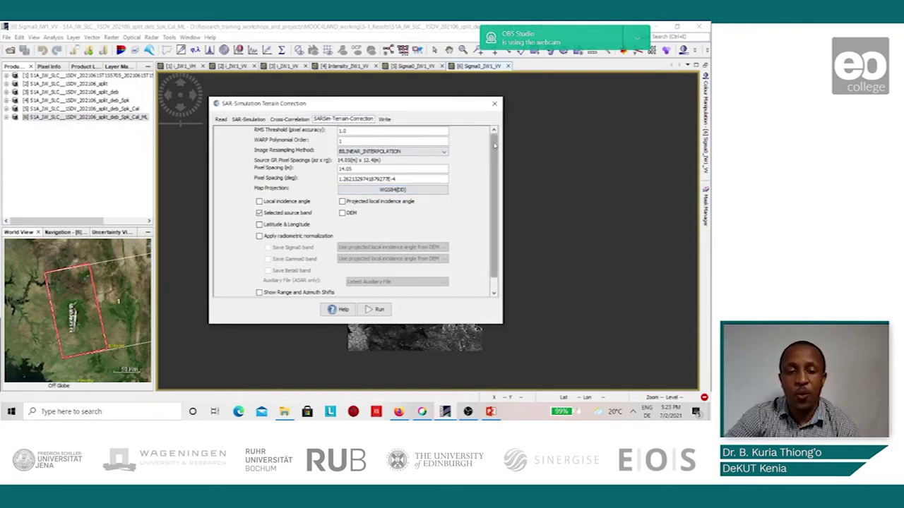
{"action": "scroll", "coordinate": [495, 145], "scroll_direction": "down", "scroll_amount": 1}
{"action": "scroll", "coordinate": [495, 145], "scroll_direction": "up", "scroll_amount": 1}
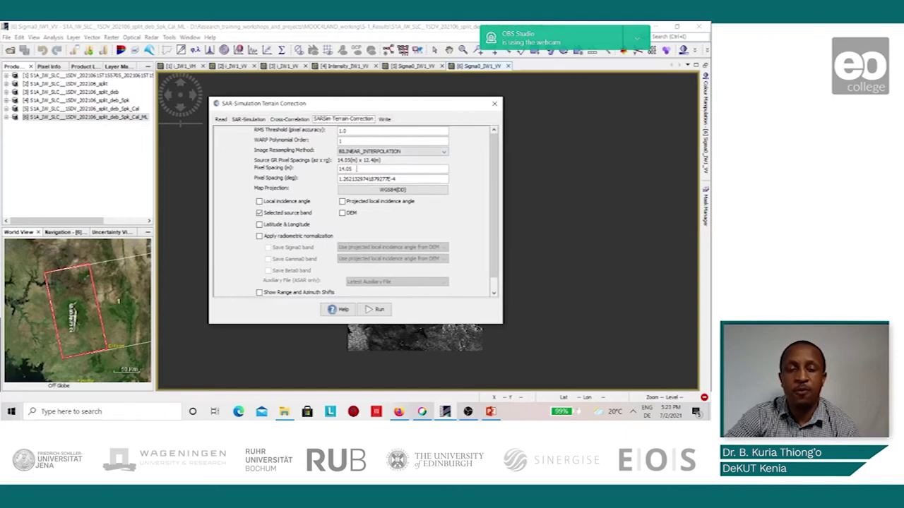
{"action": "left_click", "coordinate": [357, 170]}
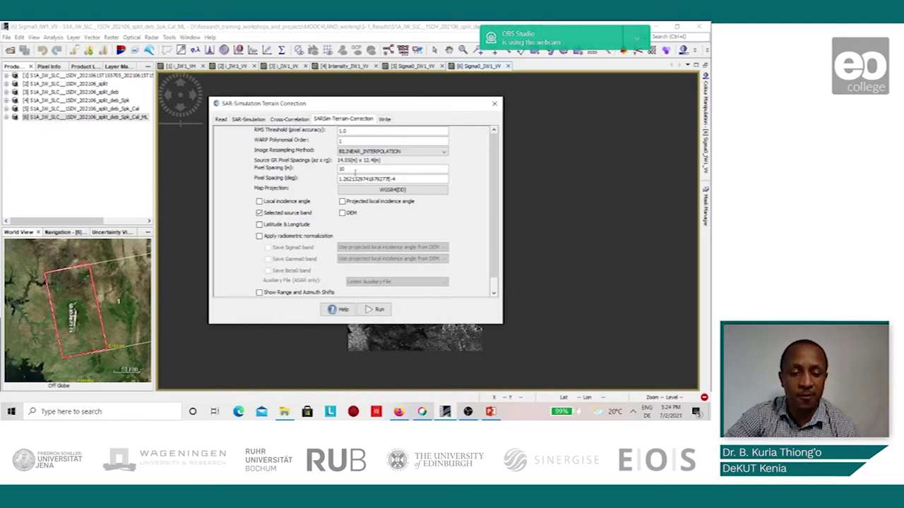
{"action": "left_click", "coordinate": [381, 190]}
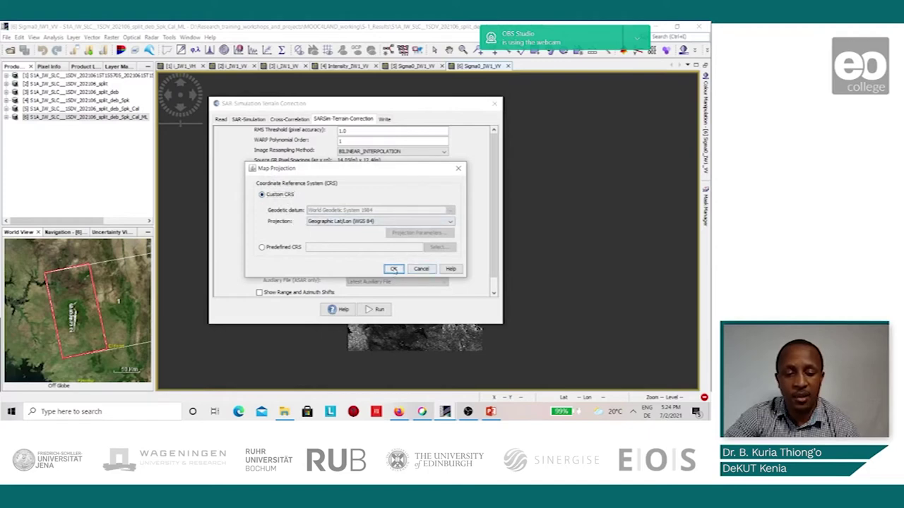
{"action": "left_click", "coordinate": [393, 269]}
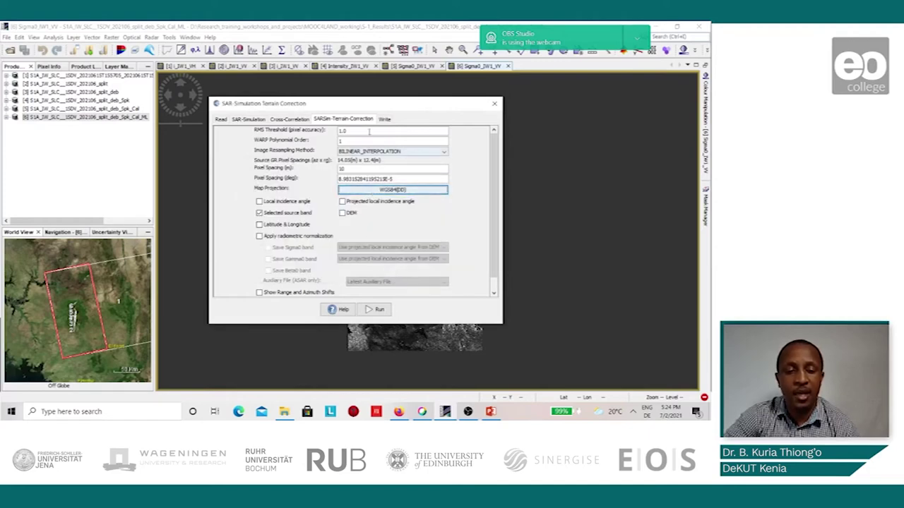
Step: Run the terrain correction, saving S1A_IW_SLC__1SDV_202106_split_deb_Spk_Cal_ML_TC as BEAM-DIMAP in the S-1_Results folder
{"action": "left_click", "coordinate": [384, 119]}
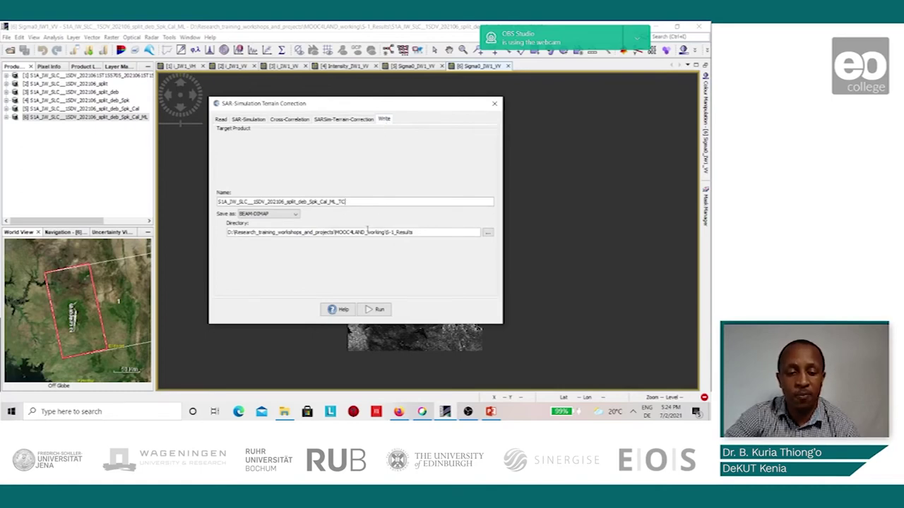
{"action": "left_click", "coordinate": [420, 231]}
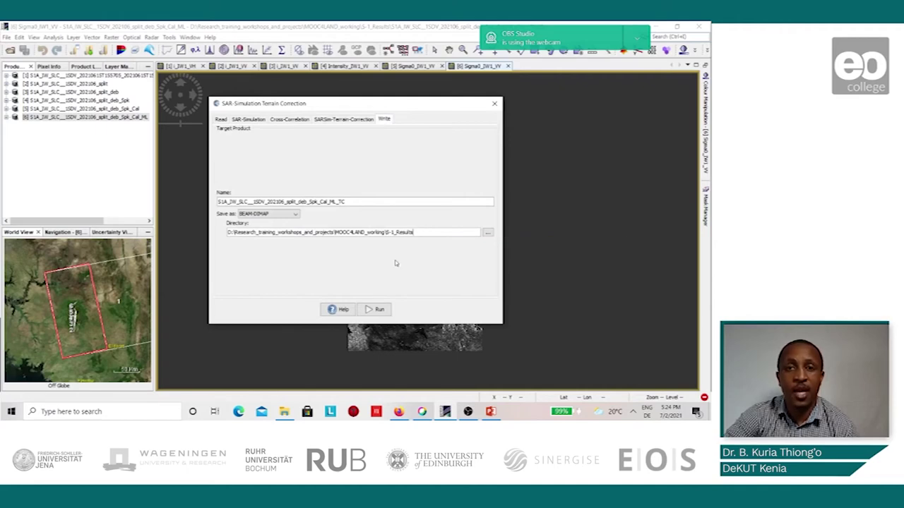
{"action": "left_click", "coordinate": [377, 314]}
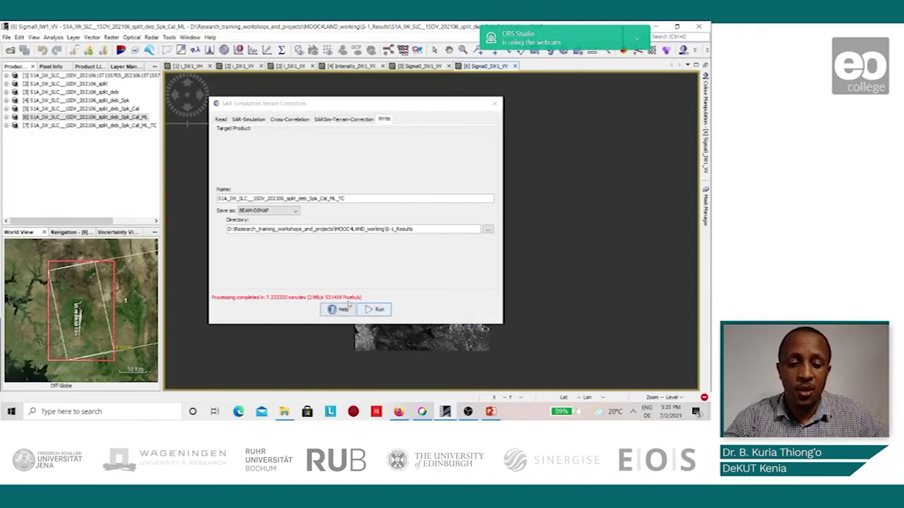
Step: Close the terrain correction dialog and display the Sigma0_IW1_VV band of the terrain-corrected product
{"action": "left_click", "coordinate": [497, 104]}
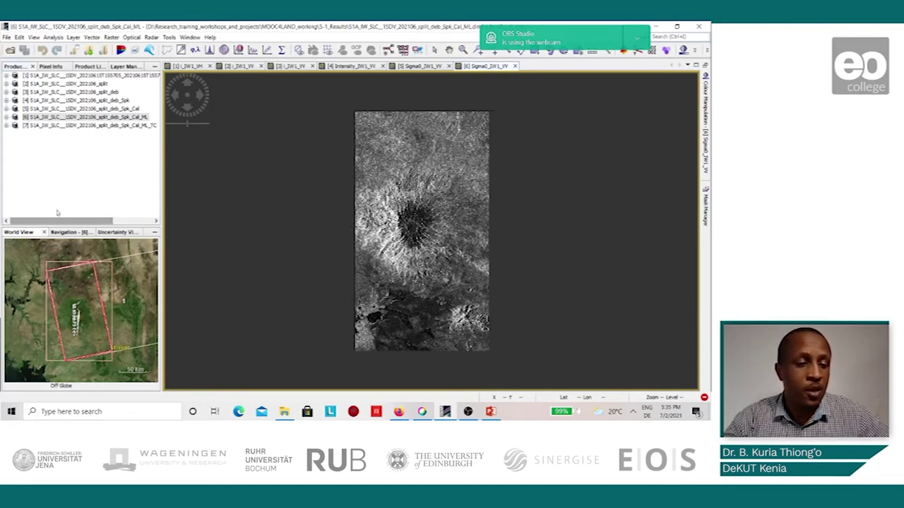
{"action": "left_click", "coordinate": [60, 126]}
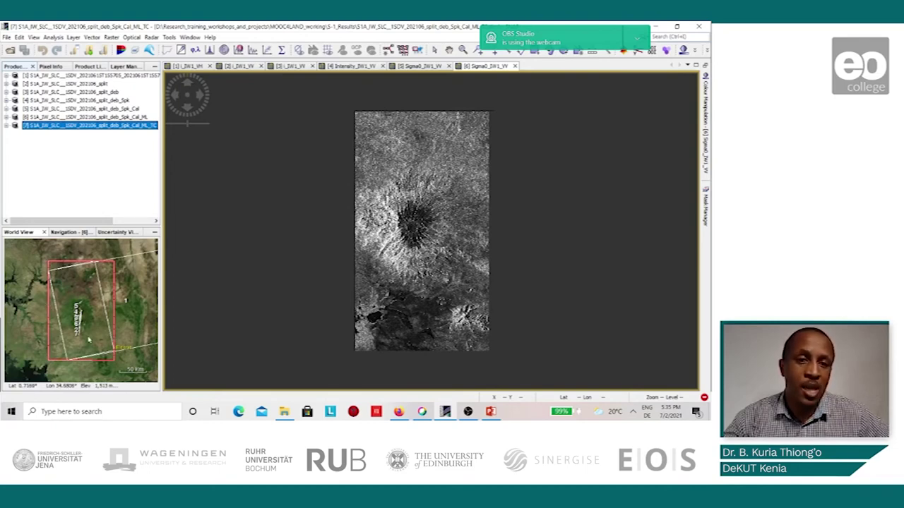
{"action": "left_click", "coordinate": [7, 125]}
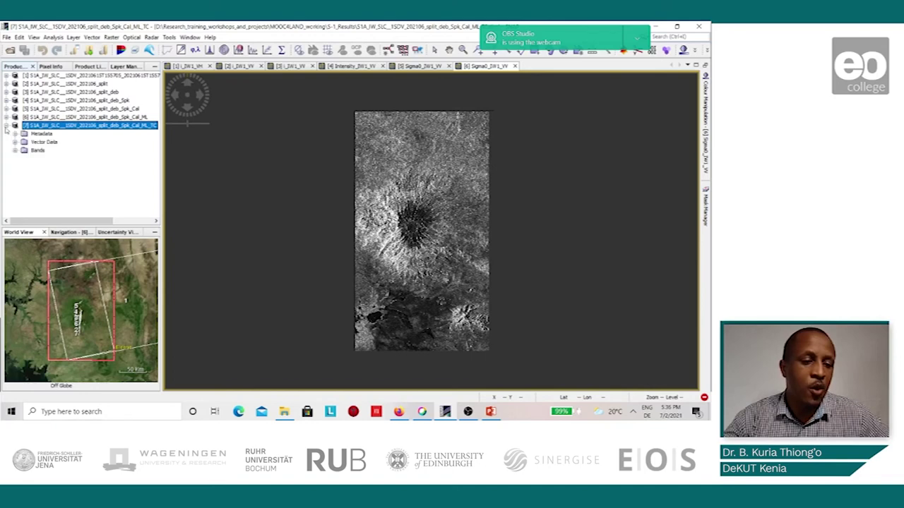
{"action": "left_click", "coordinate": [15, 151]}
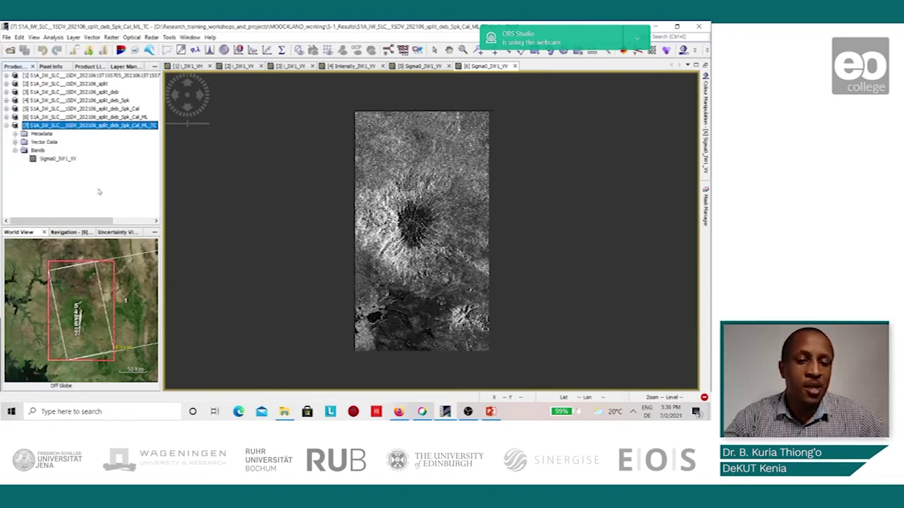
{"action": "double_click", "coordinate": [62, 158]}
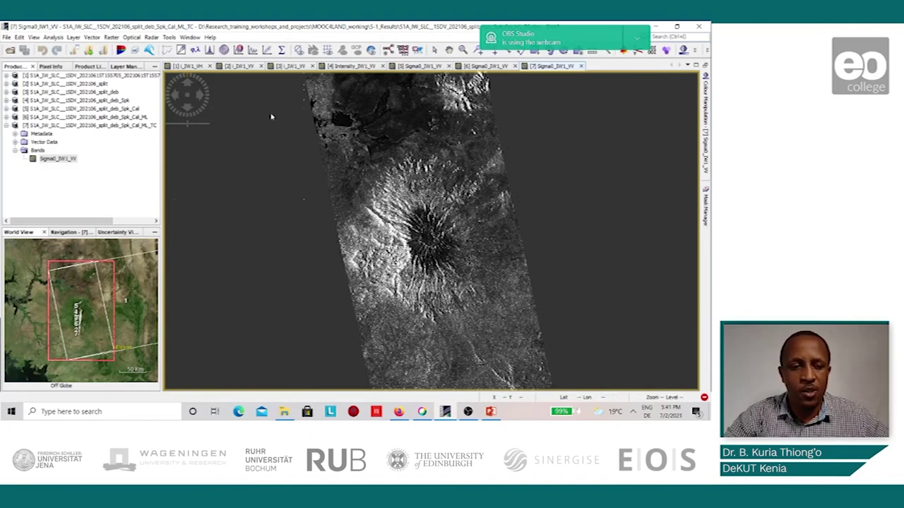
Step: Convert the terrain-corrected Sigma0_IW1_VV band from linear scale to dB in a new virtual band
{"action": "left_click", "coordinate": [111, 37]}
{"action": "mouse_move", "coordinate": [145, 140]}
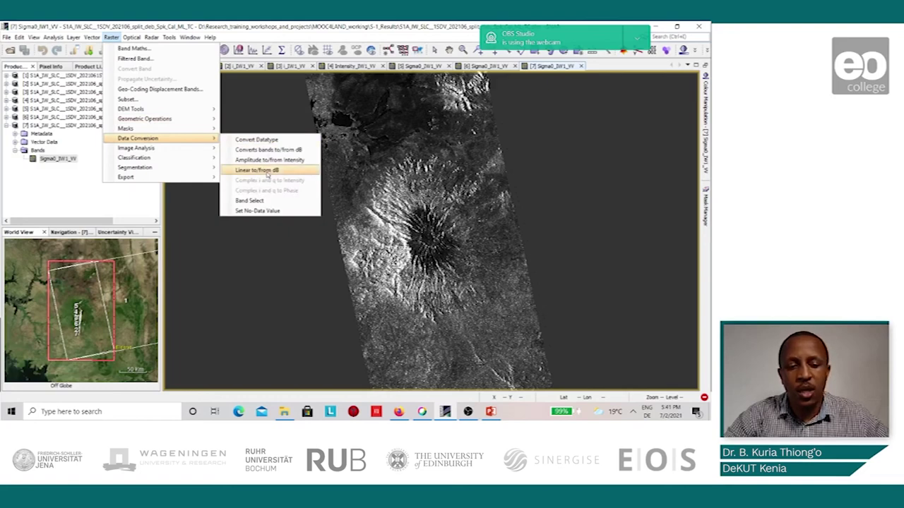
{"action": "left_click", "coordinate": [267, 172]}
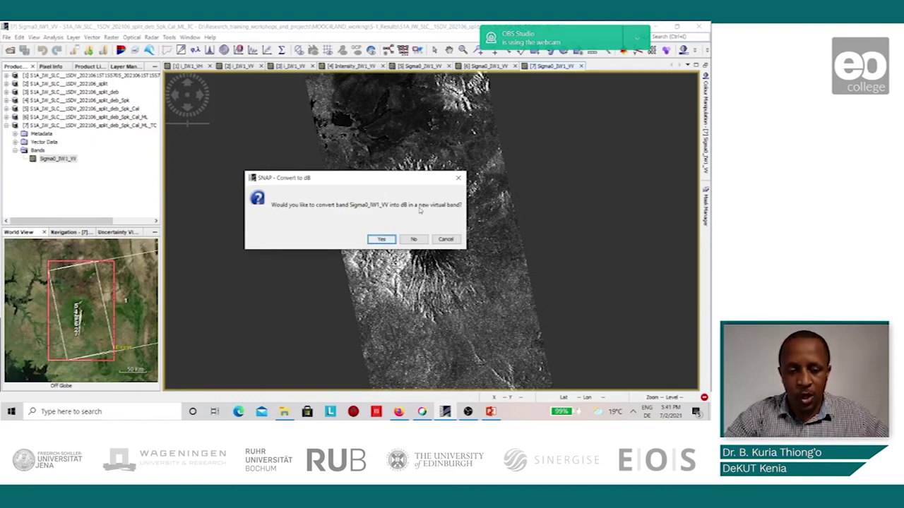
{"action": "key", "text": "Return"}
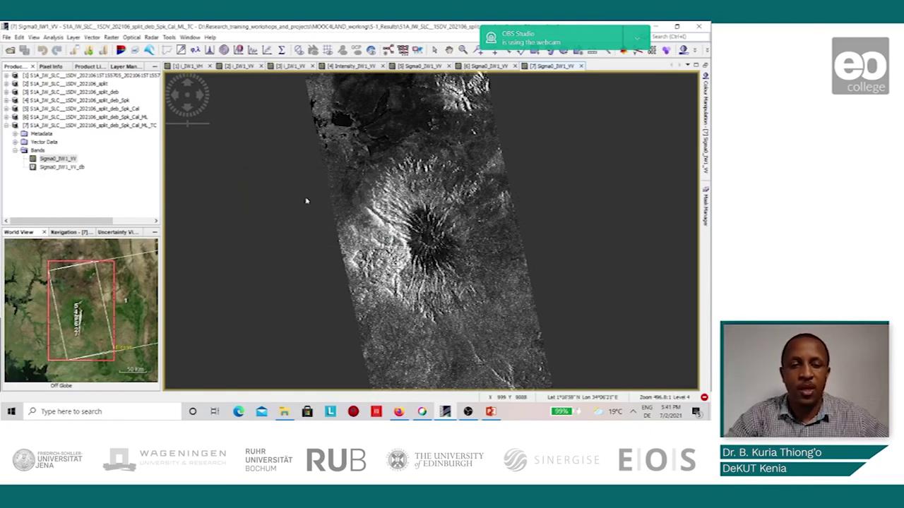
Step: Display the Sigma0_IW1_VV_db band and compare it with the linear-scale terrain-corrected image
{"action": "left_click", "coordinate": [75, 168]}
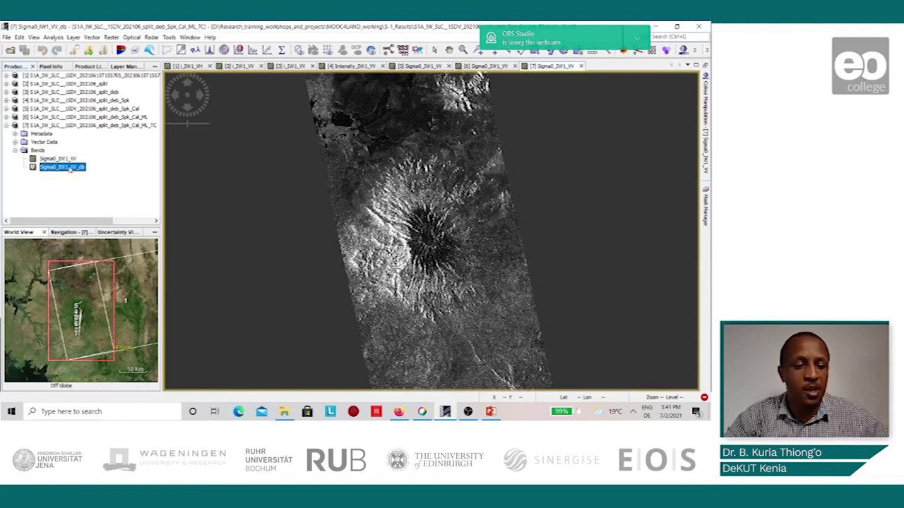
{"action": "double_click", "coordinate": [68, 167]}
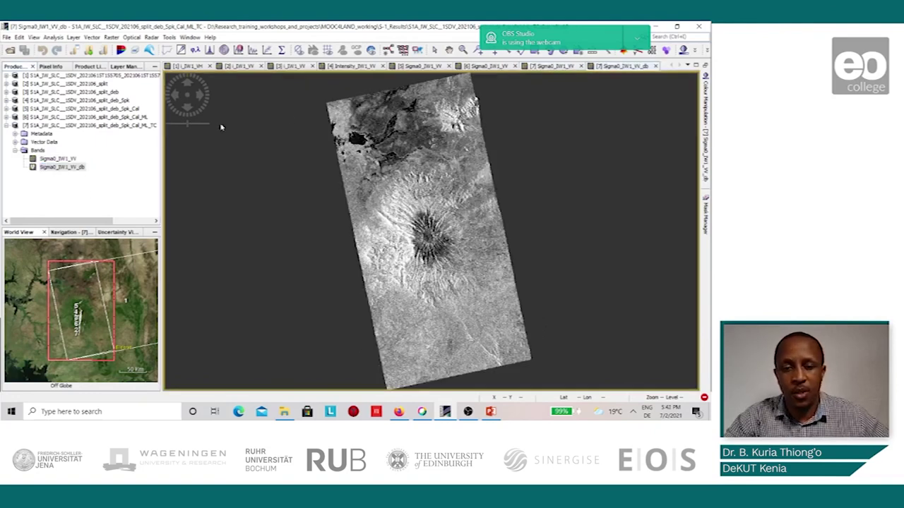
{"action": "scroll", "coordinate": [417, 201], "scroll_direction": "down", "scroll_amount": 1}
{"action": "scroll", "coordinate": [427, 233], "scroll_direction": "up", "scroll_amount": 5}
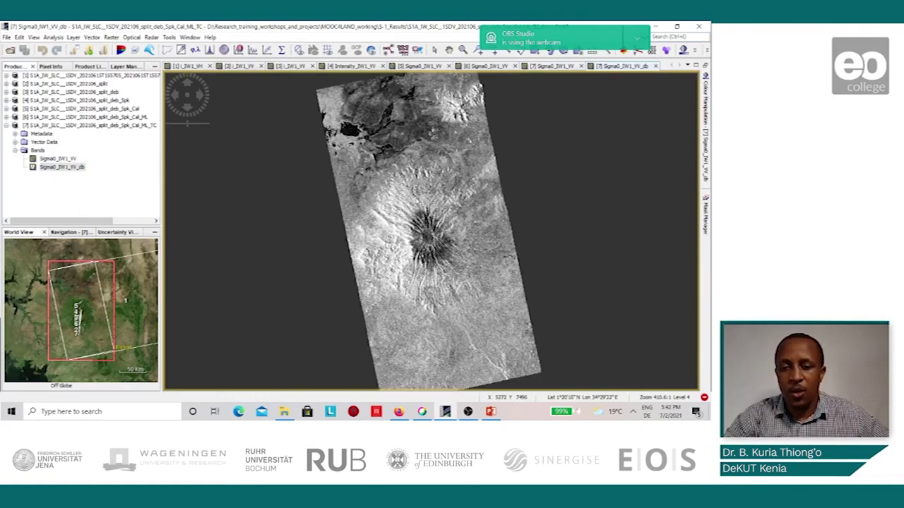
{"action": "scroll", "coordinate": [424, 233], "scroll_direction": "down", "scroll_amount": 4}
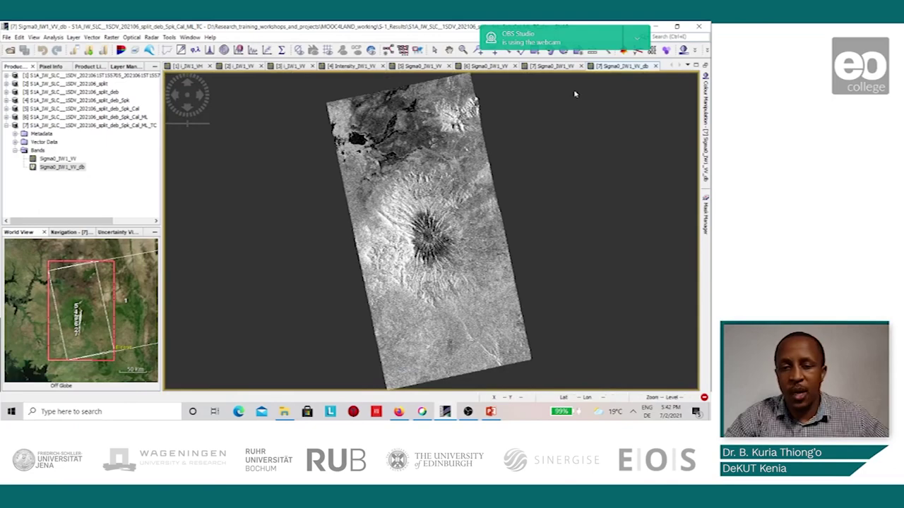
{"action": "left_click", "coordinate": [555, 66]}
{"action": "left_click", "coordinate": [614, 66]}
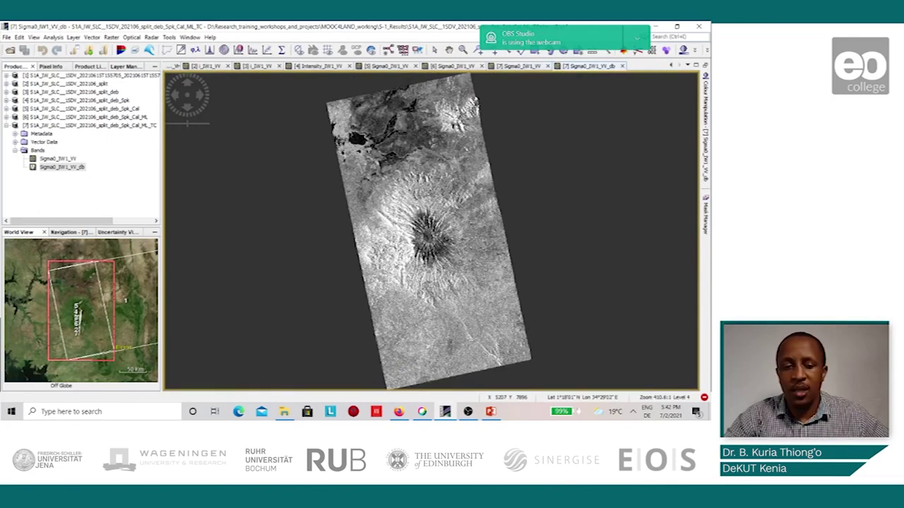
Step: Examine the mountain's crater and radiating ridges up close in the Sigma0_IW1_VV_db image
{"action": "scroll", "coordinate": [424, 233], "scroll_direction": "up", "scroll_amount": 4}
{"action": "scroll", "coordinate": [424, 212], "scroll_direction": "down", "scroll_amount": 2}
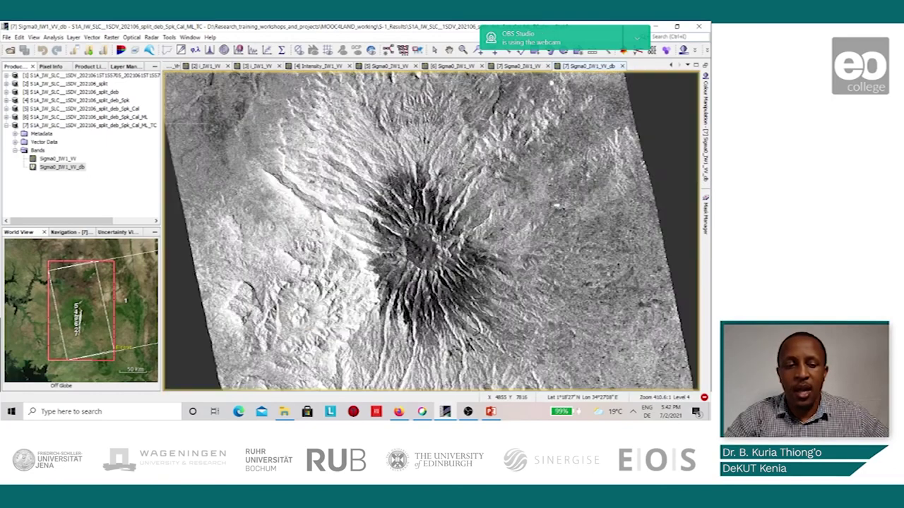
{"action": "scroll", "coordinate": [423, 233], "scroll_direction": "up", "scroll_amount": 5}
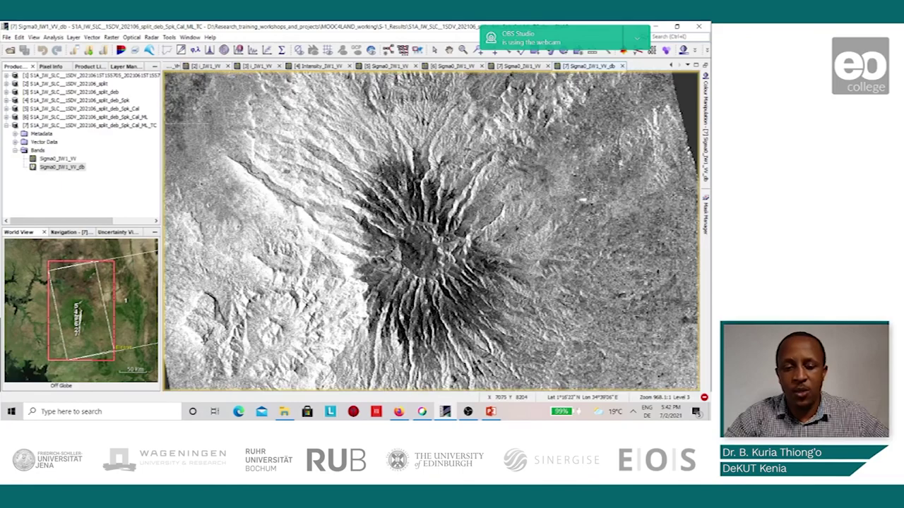
{"action": "scroll", "coordinate": [423, 233], "scroll_direction": "down", "scroll_amount": 3}
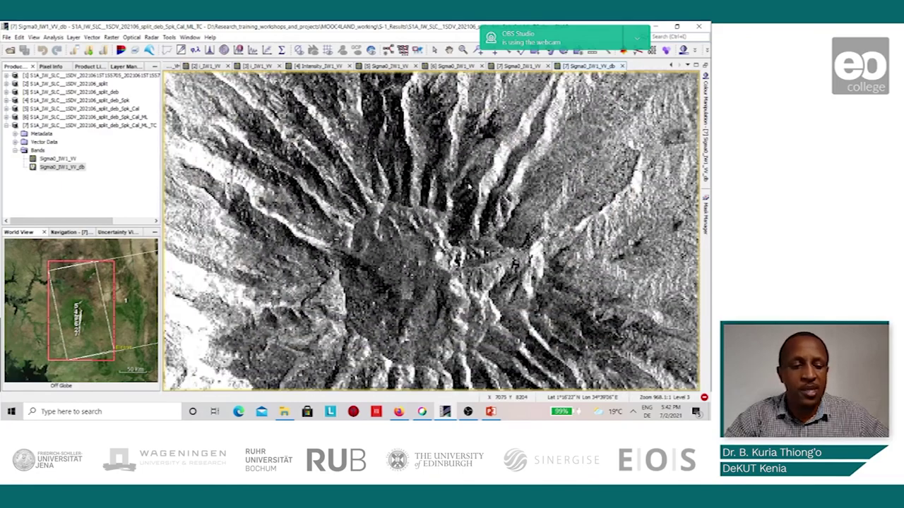
{"action": "left_click", "coordinate": [76, 167]}
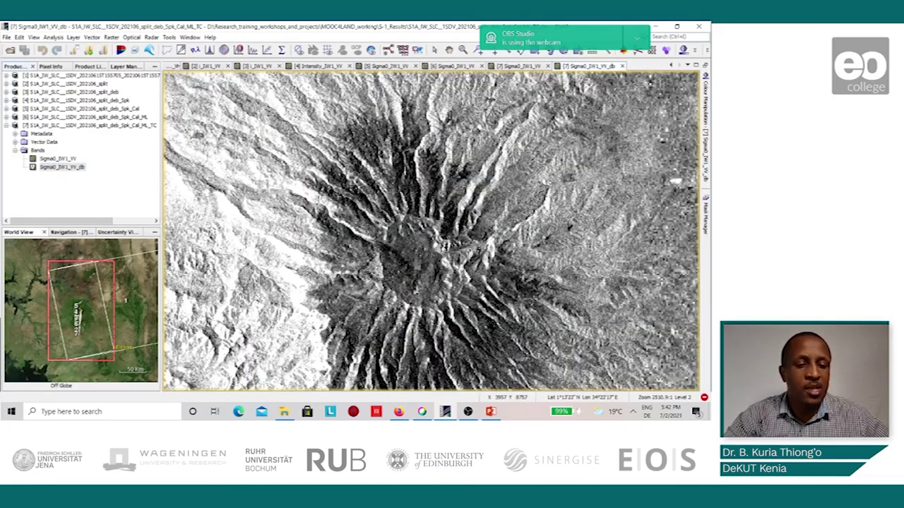
{"action": "scroll", "coordinate": [438, 219], "scroll_direction": "down", "scroll_amount": 3}
{"action": "scroll", "coordinate": [466, 202], "scroll_direction": "down", "scroll_amount": 2}
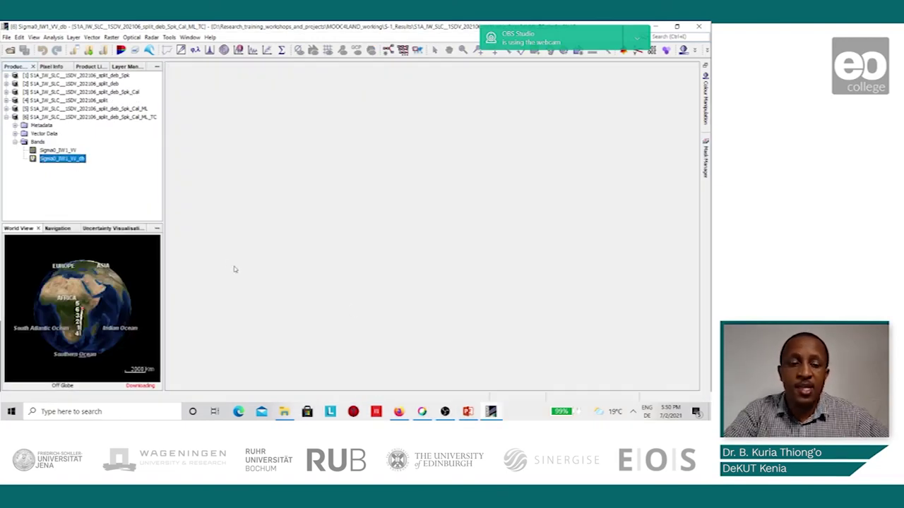
Step: Convert the virtual Sigma0_IW1_VV_db band into a real band and collapse the terrain-corrected product's tree
{"action": "right_click", "coordinate": [61, 161]}
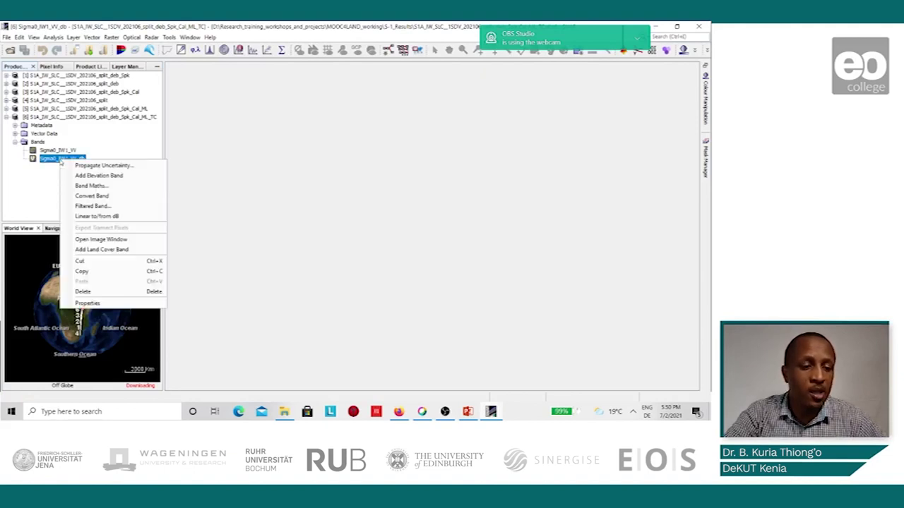
{"action": "left_click", "coordinate": [94, 196]}
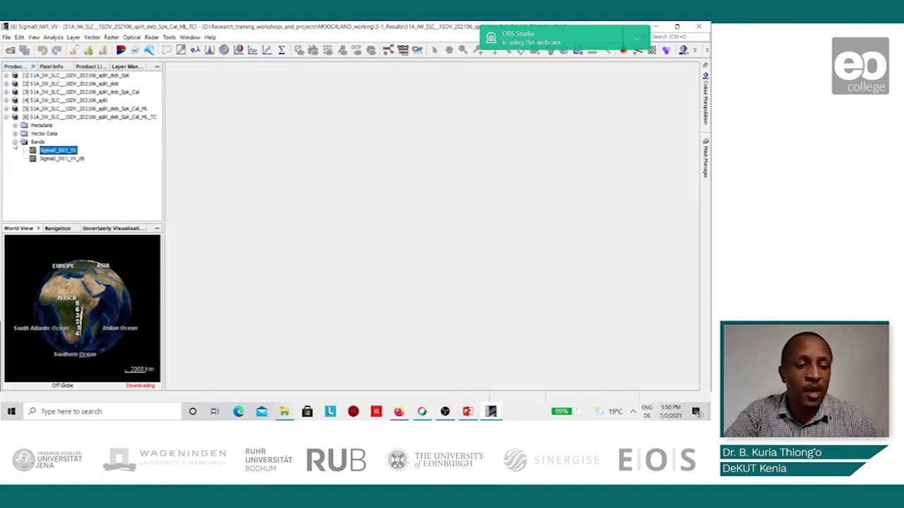
{"action": "left_click", "coordinate": [14, 143]}
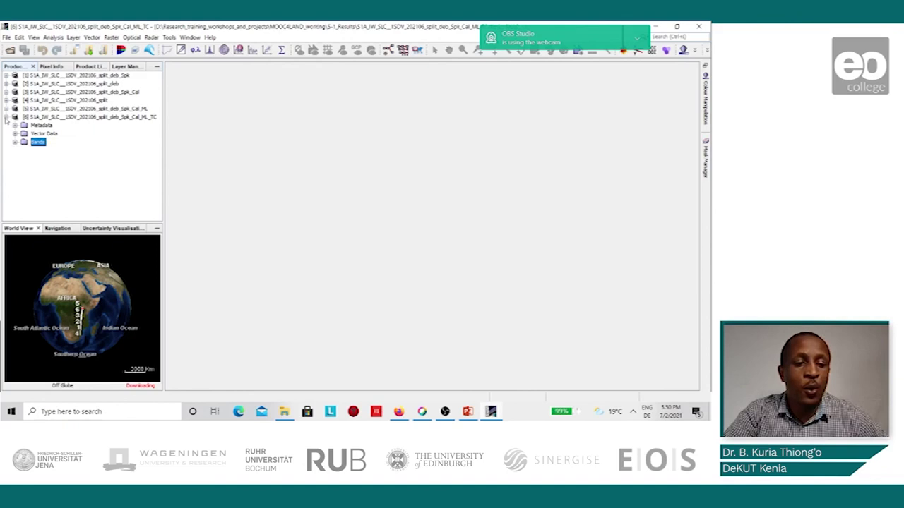
{"action": "left_click", "coordinate": [6, 118]}
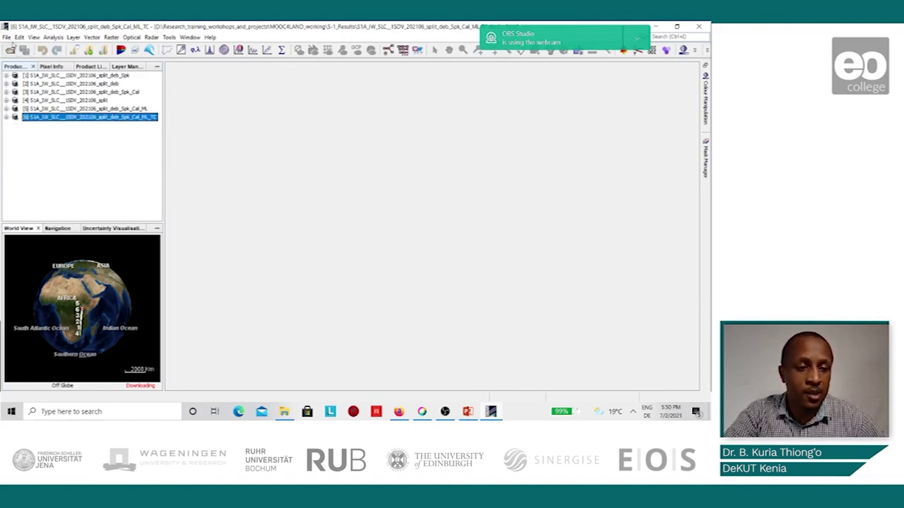
Step: Close all open products, saving the changes to the modified S1A_IW_SLC__1SDV_202106_split_deb_Spk_Cal_ML_TC product
{"action": "left_click", "coordinate": [6, 37]}
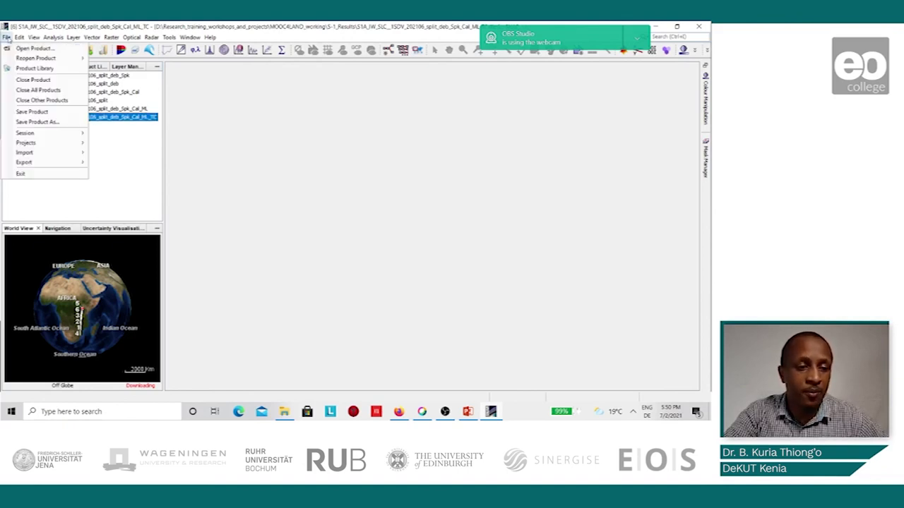
{"action": "left_click", "coordinate": [47, 92]}
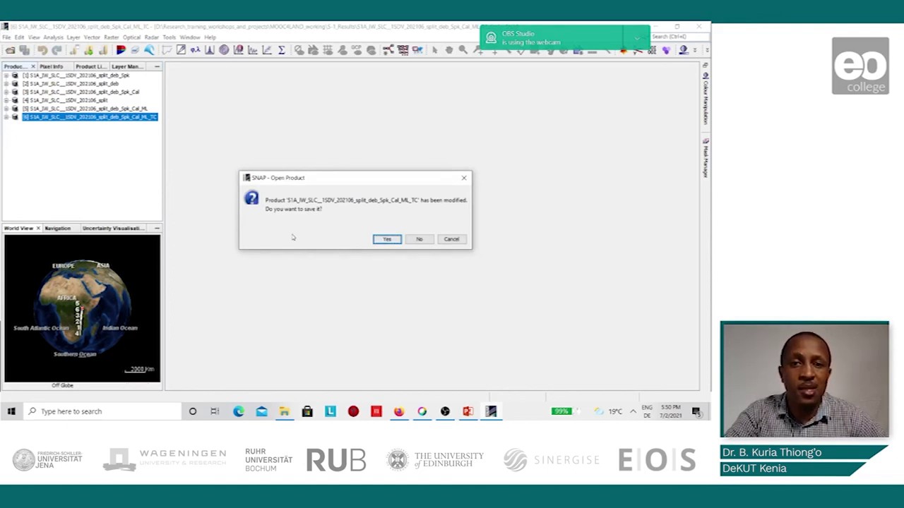
{"action": "left_click", "coordinate": [386, 239]}
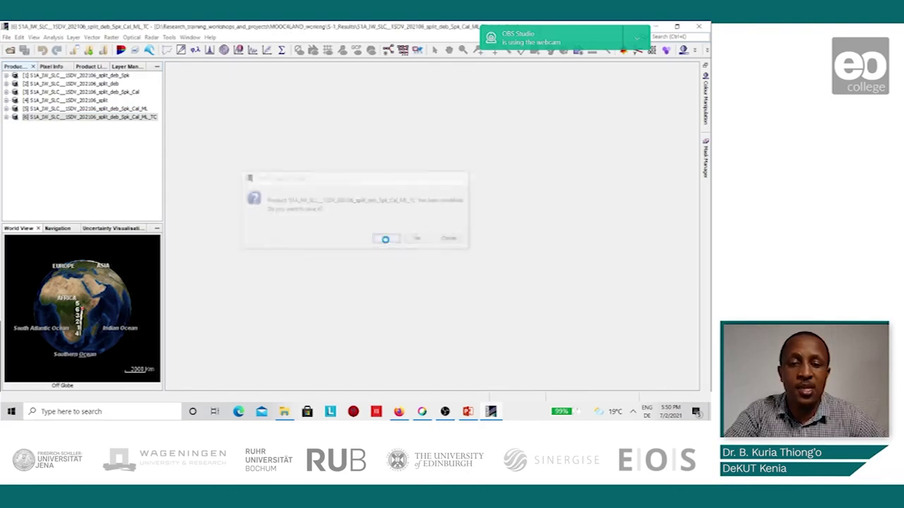